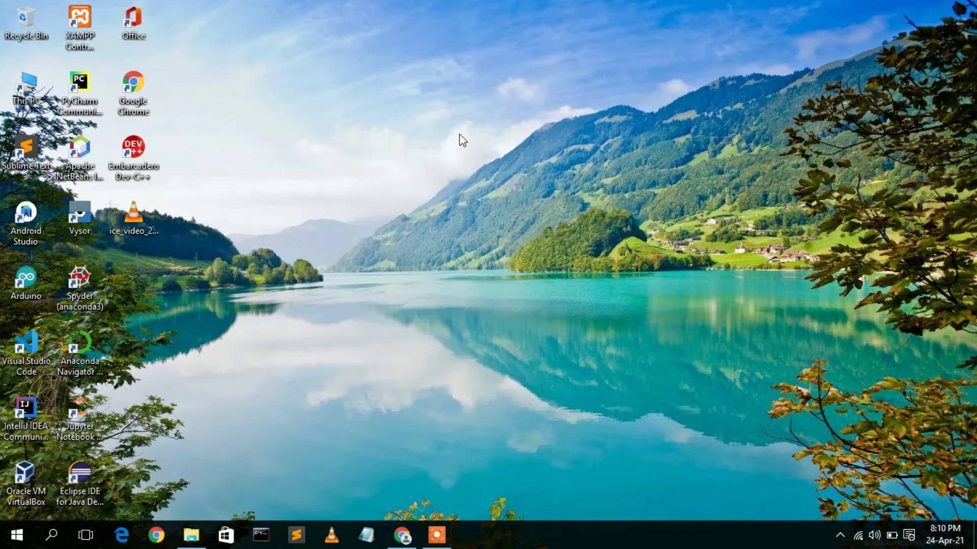
- In Chrome, search Google for 'apache office download' using the address-bar suggestion
left_click(397, 542)
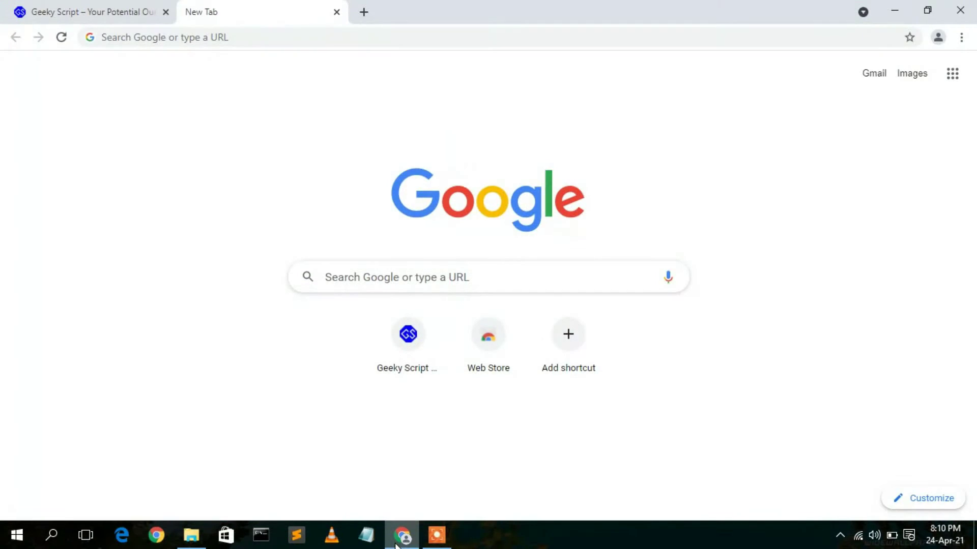
left_click(458, 38)
type("apache ")
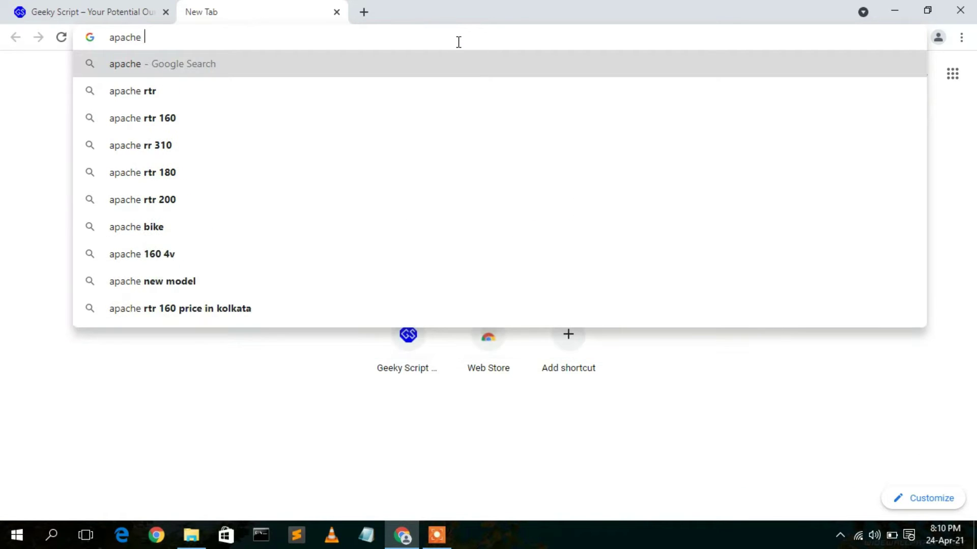
type("office")
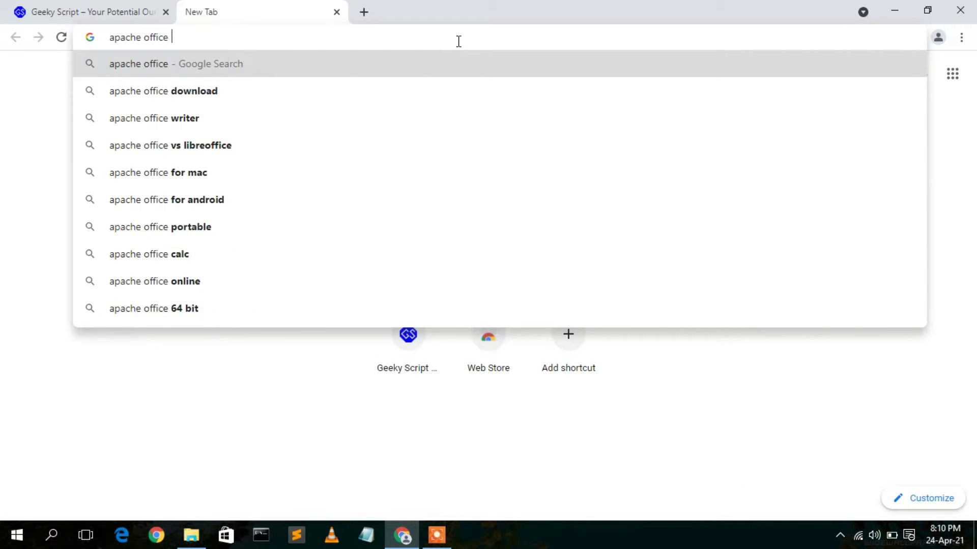
key("Down")
key("Return")
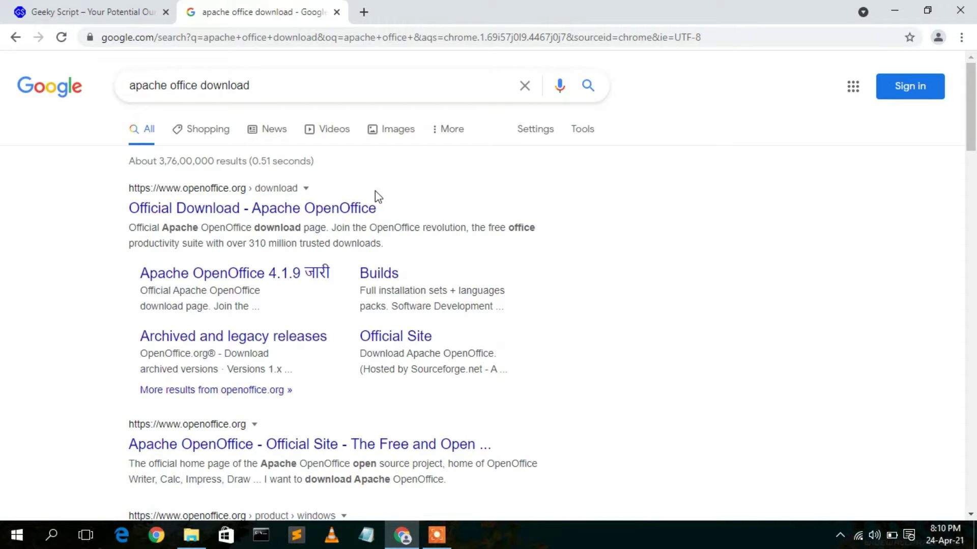
- Open the official Apache OpenOffice download page and keep Windows 32-bit (x86) (EXE) as platform
left_click(335, 209)
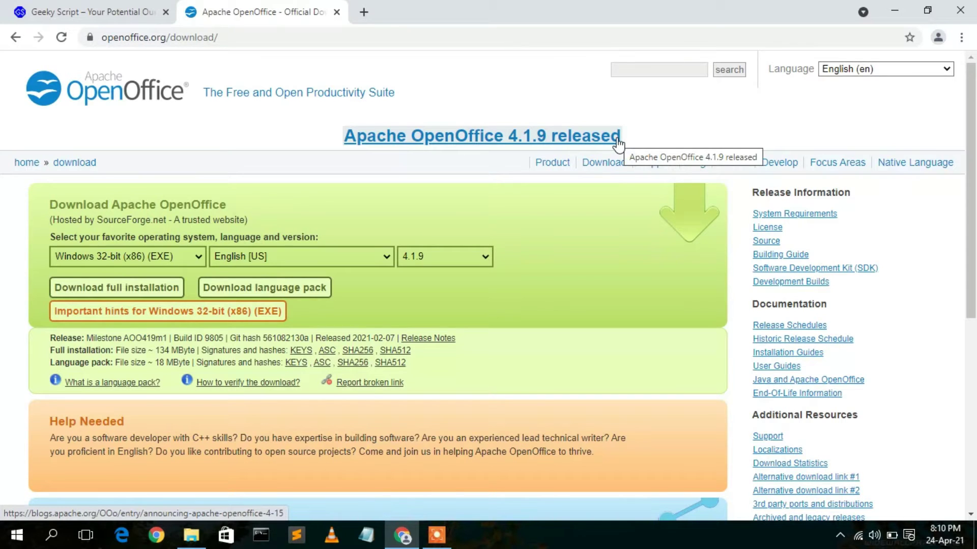
left_click(186, 255)
left_click(186, 255)
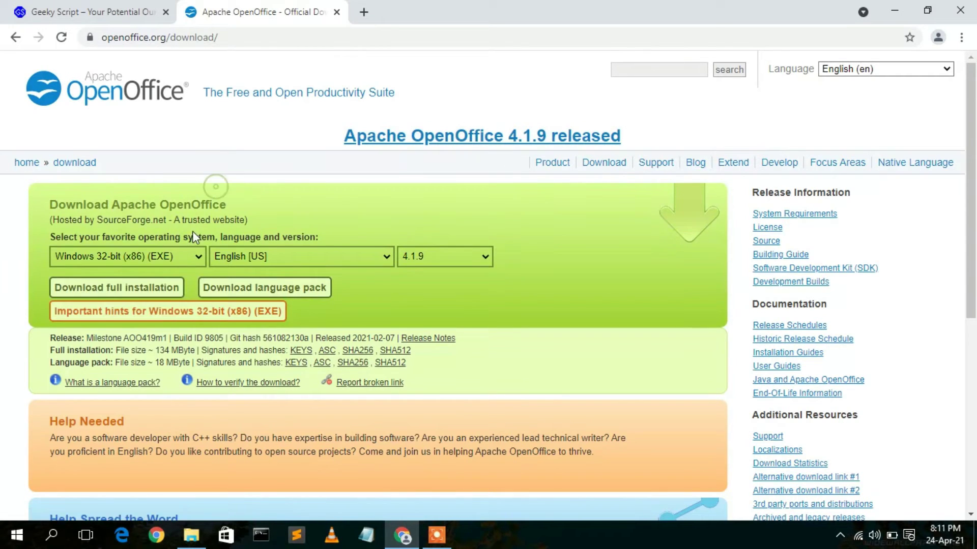
left_click(185, 256)
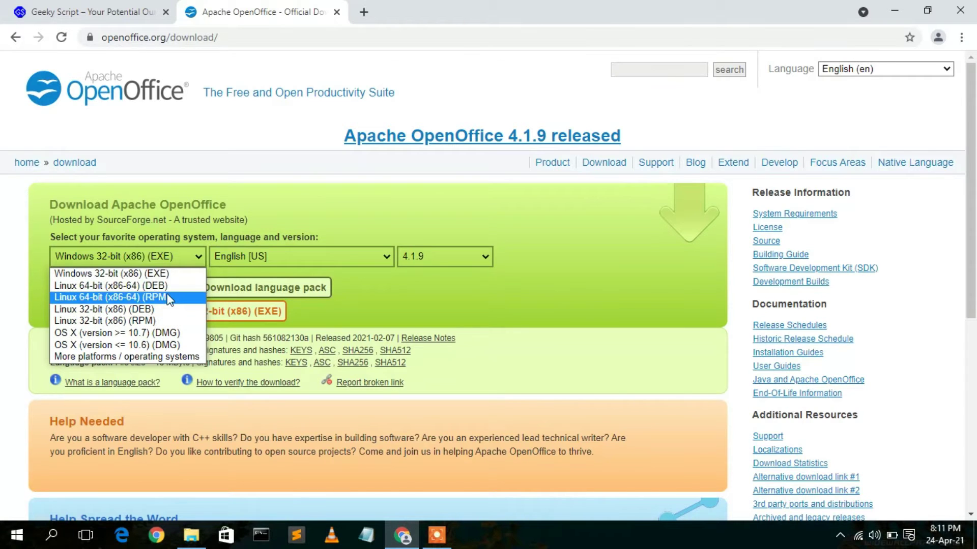
left_click(181, 258)
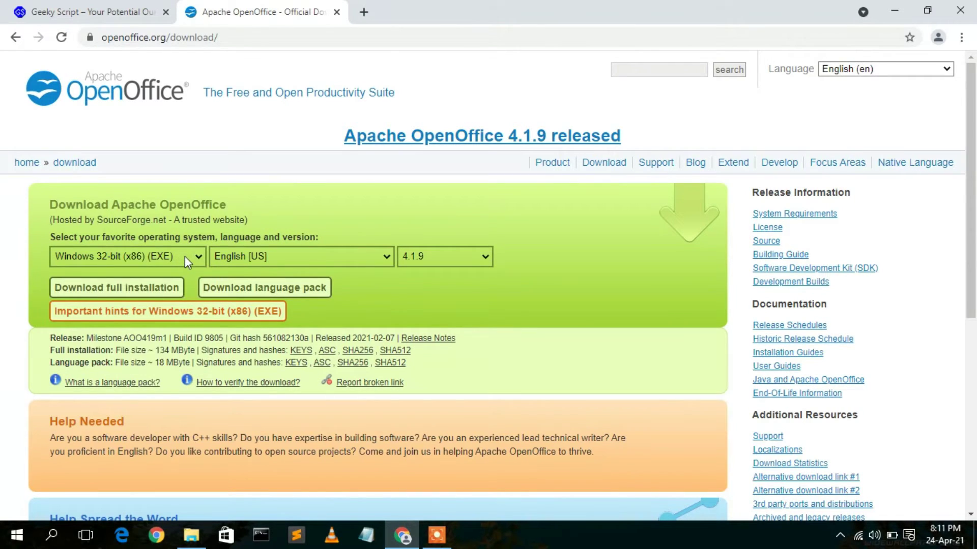
left_click(185, 257)
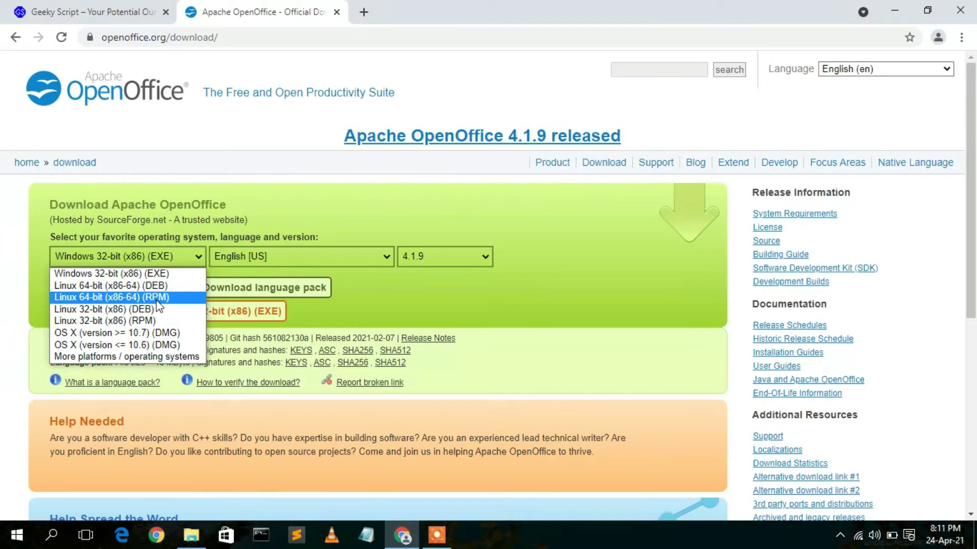
left_click(166, 275)
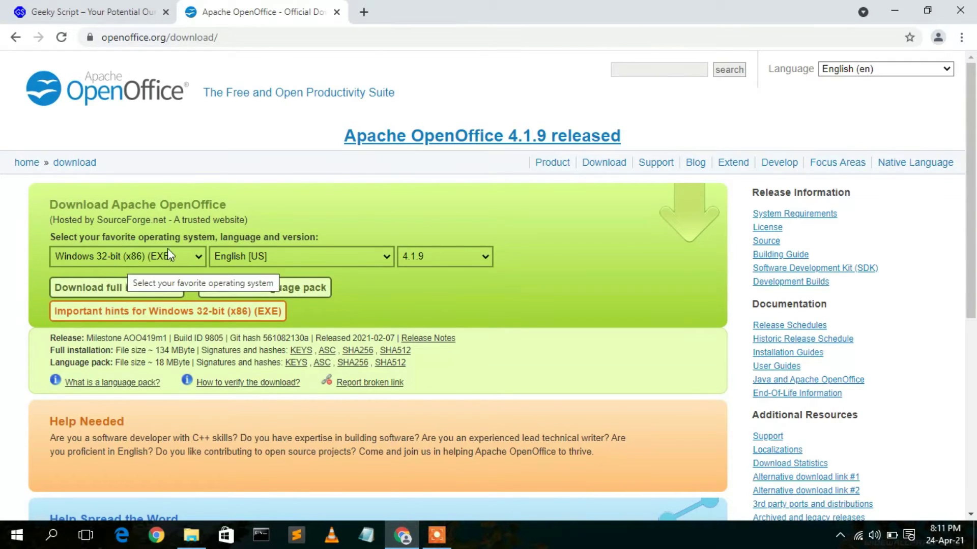
- Keep English [US] and version 4.1.9, then start the full installation download
left_click(313, 256)
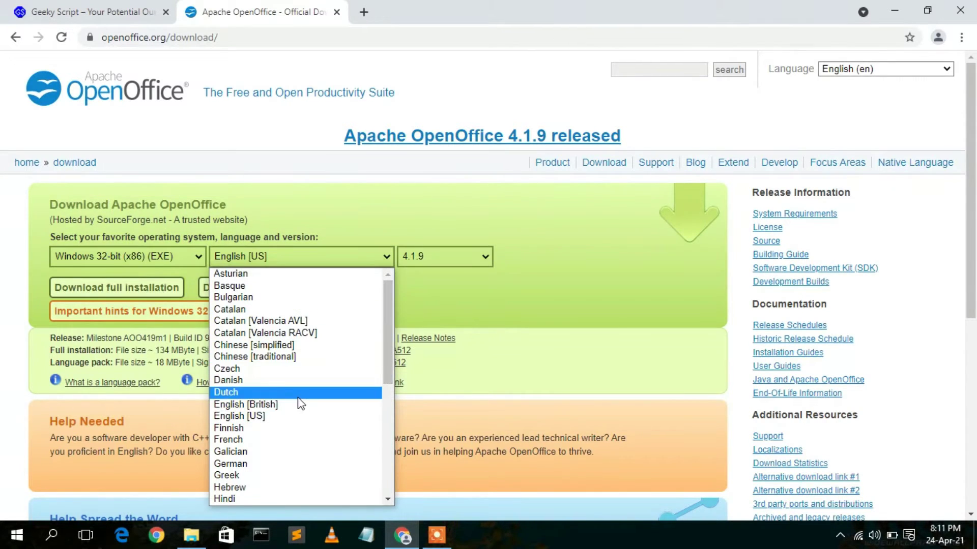
left_click(279, 415)
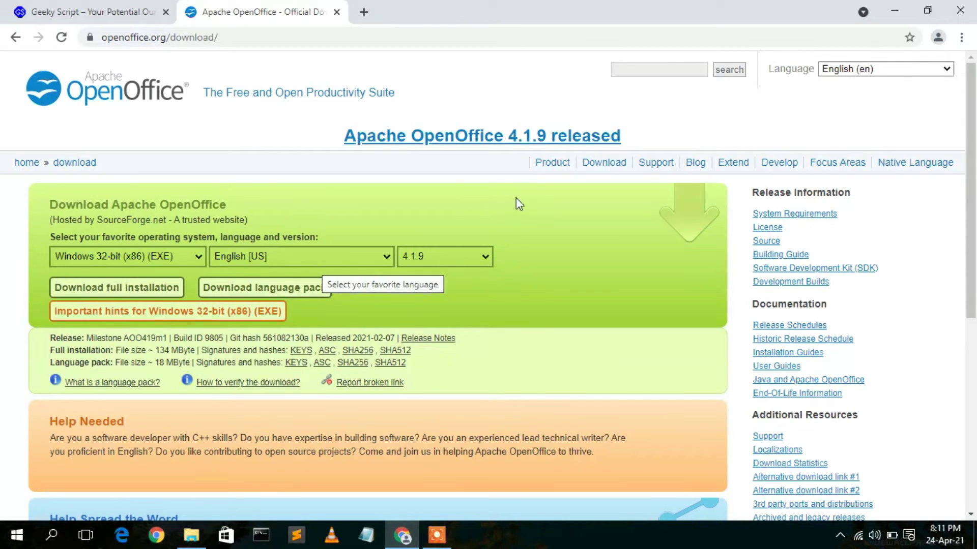
left_click(483, 260)
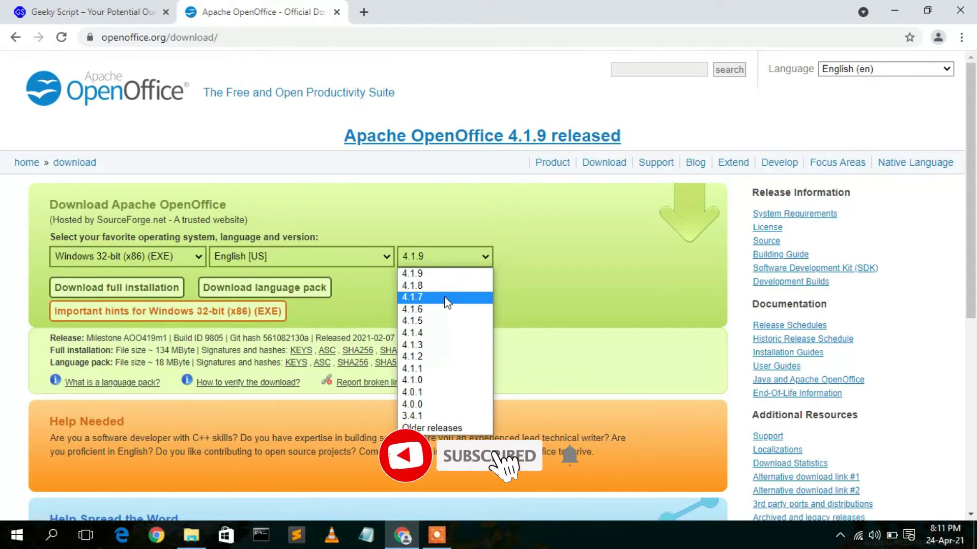
left_click(444, 274)
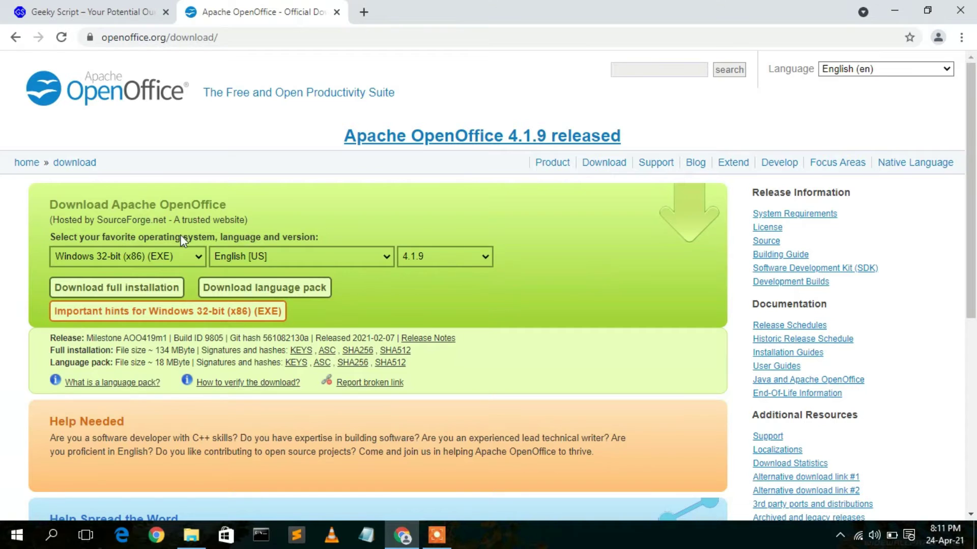
left_click(133, 293)
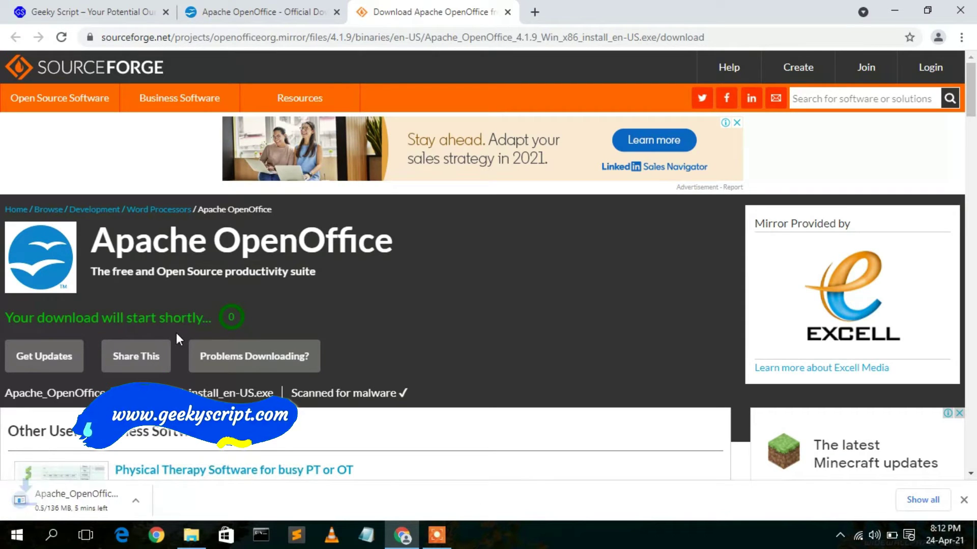
- Pause, cancel and remove the OpenOffice installer download from Chrome's downloads list, then minimize Chrome
left_click(922, 504)
left_click(356, 244)
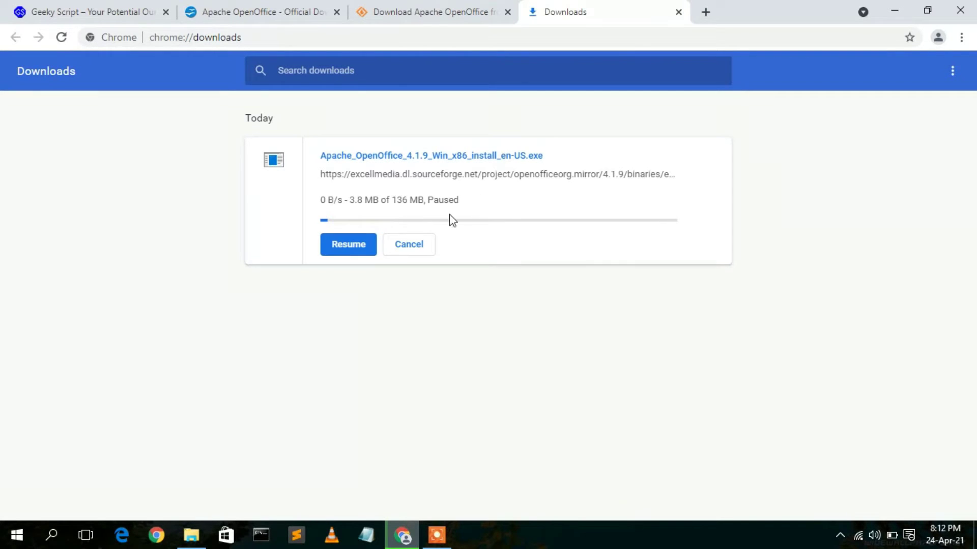
left_click(423, 246)
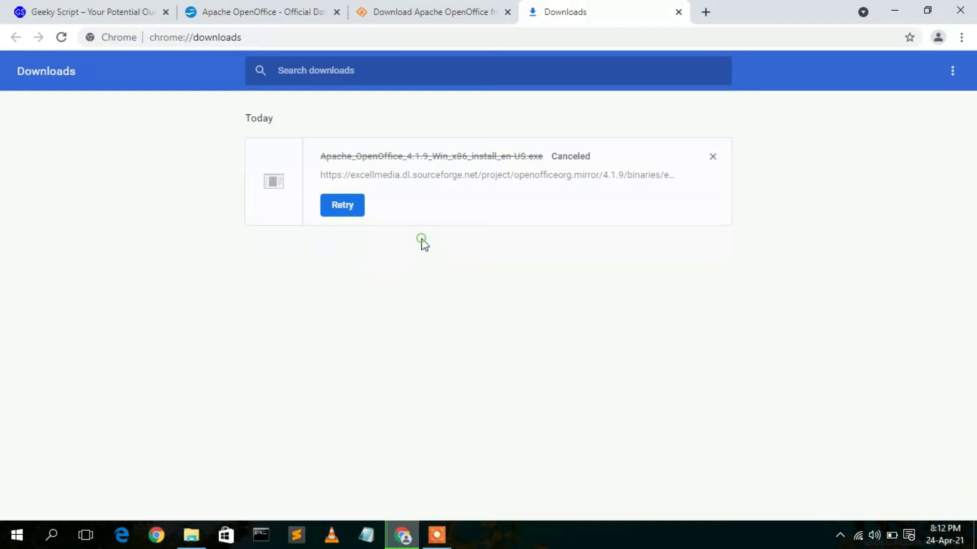
left_click(710, 155)
left_click(895, 9)
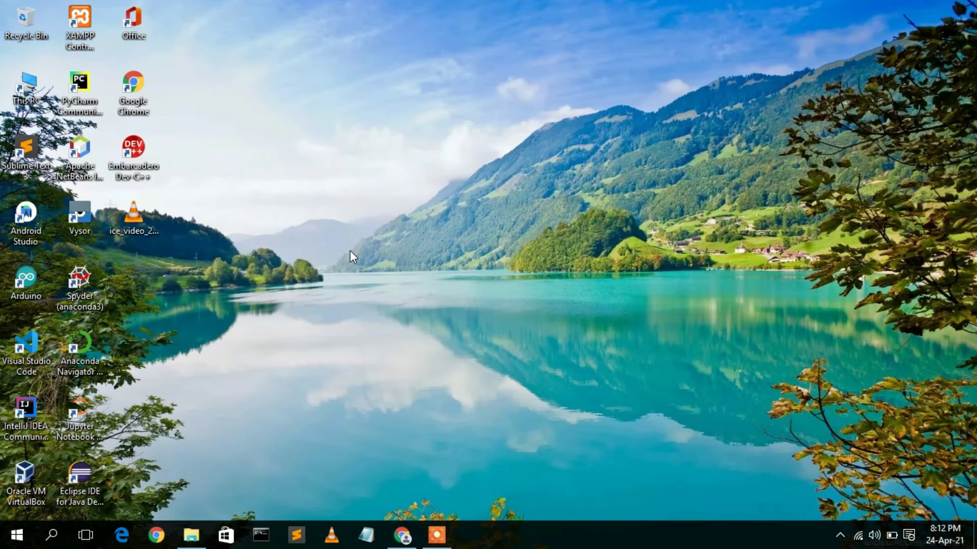
- Launch Apache_OpenOffice_4.1.9_Win_x86_install_en-US from the Software folder in File Explorer
left_click(192, 535)
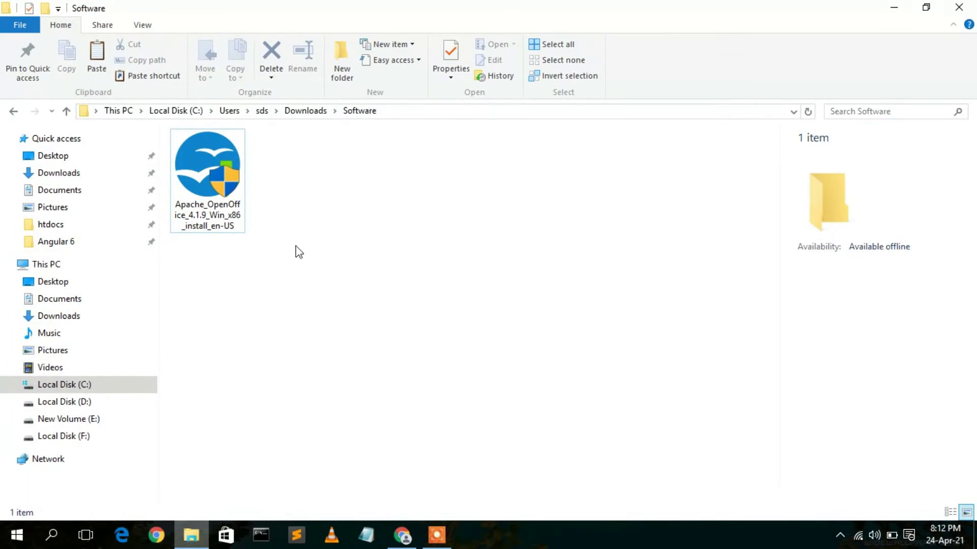
left_click(243, 173)
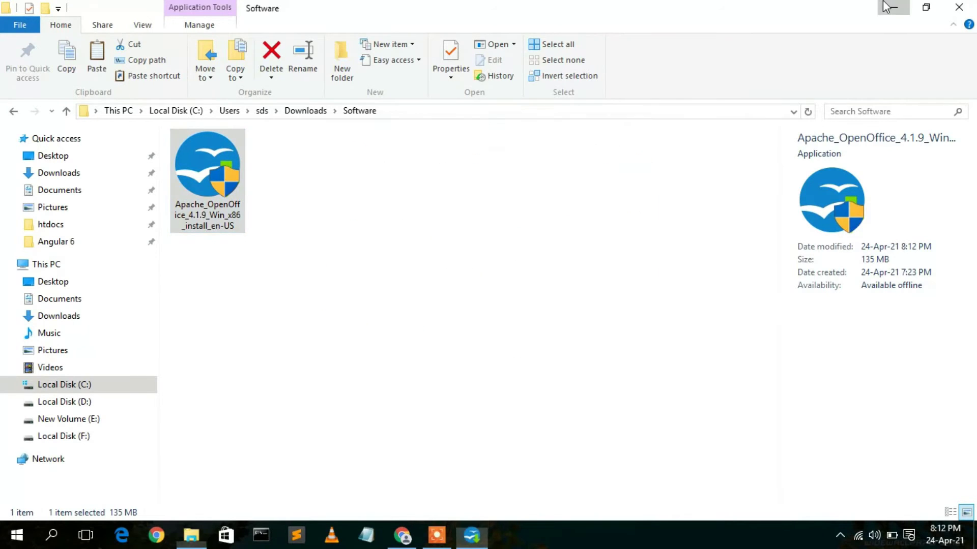
left_click(885, 6)
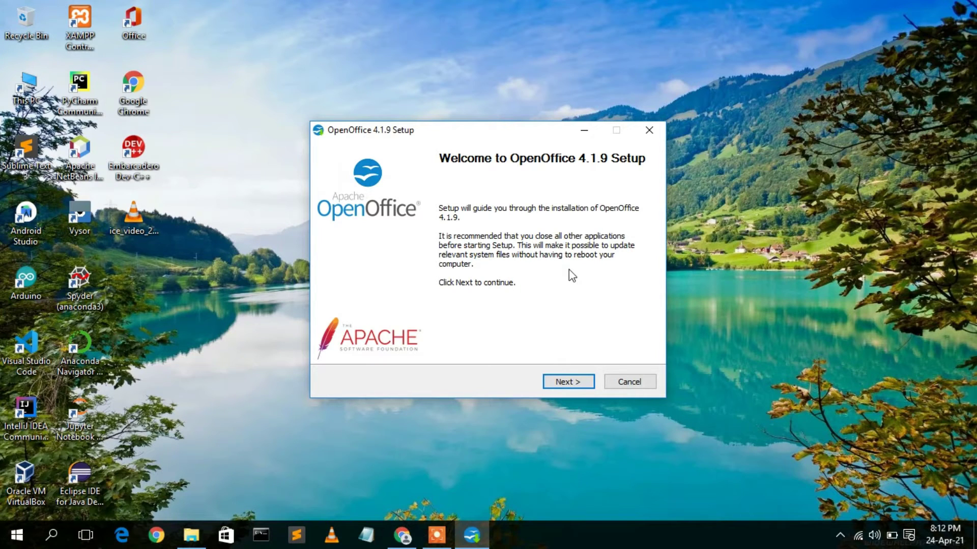
- Keep the default destination folder and unpack the OpenOffice 4.1.9 installation files
left_click(566, 379)
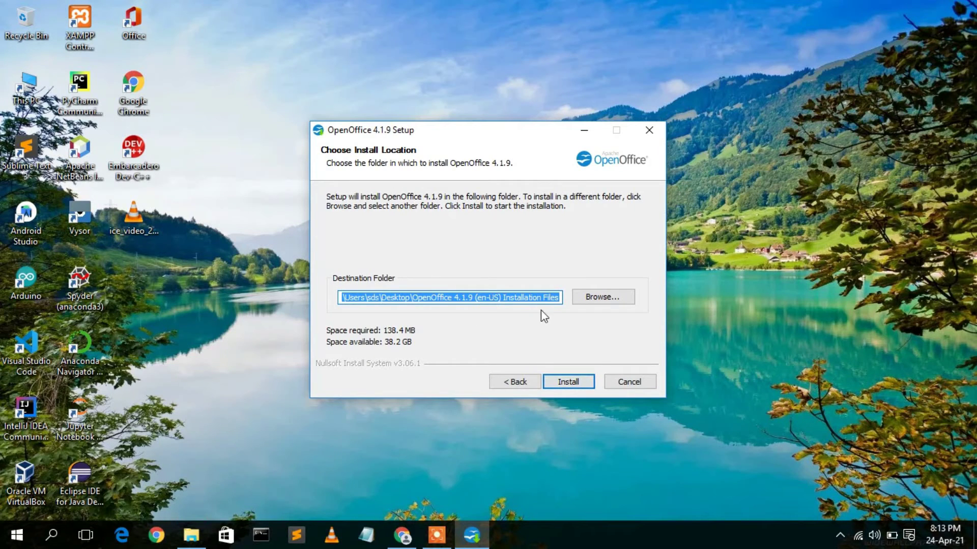
left_click(565, 386)
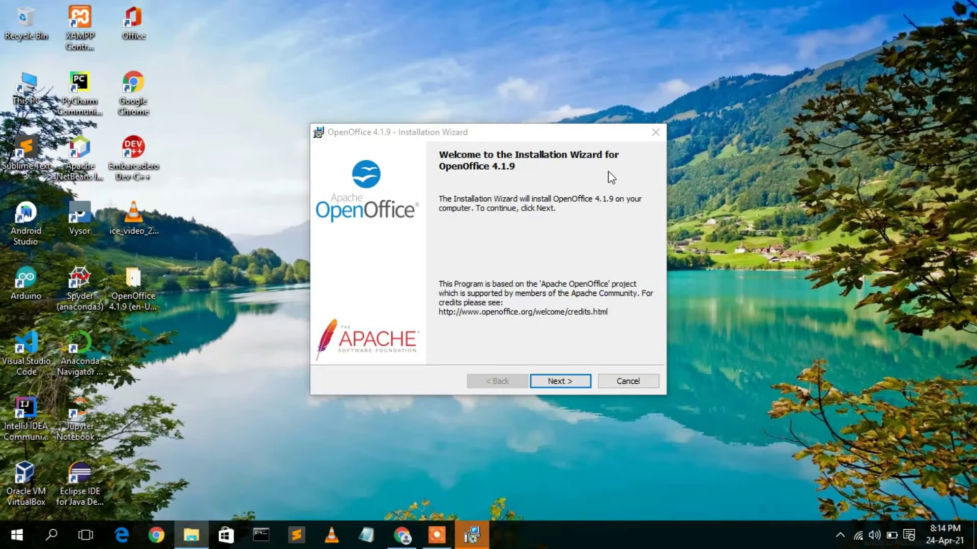
- Install OpenOffice 4.1.9 with a user name entered, Typical setup, and a desktop start link
left_click(560, 380)
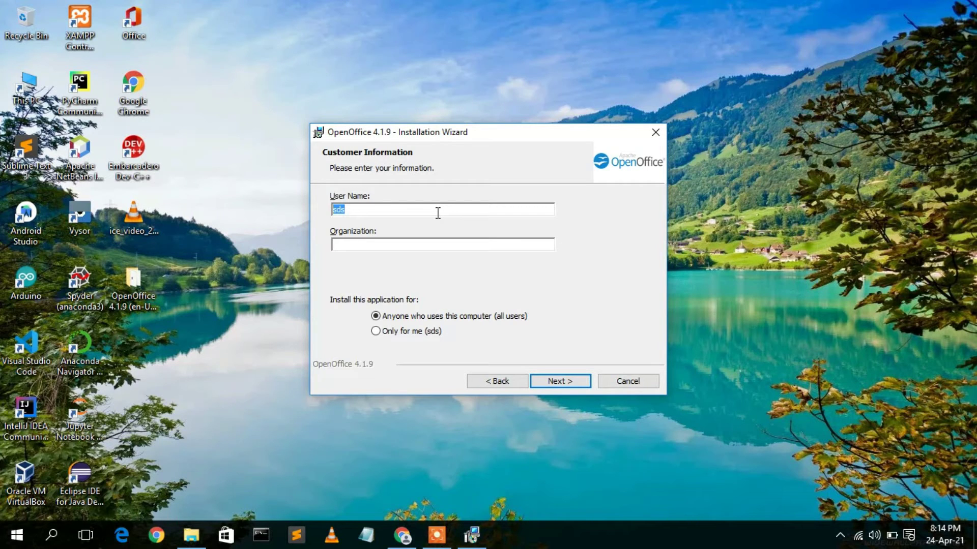
type("geekyscript")
left_click(559, 381)
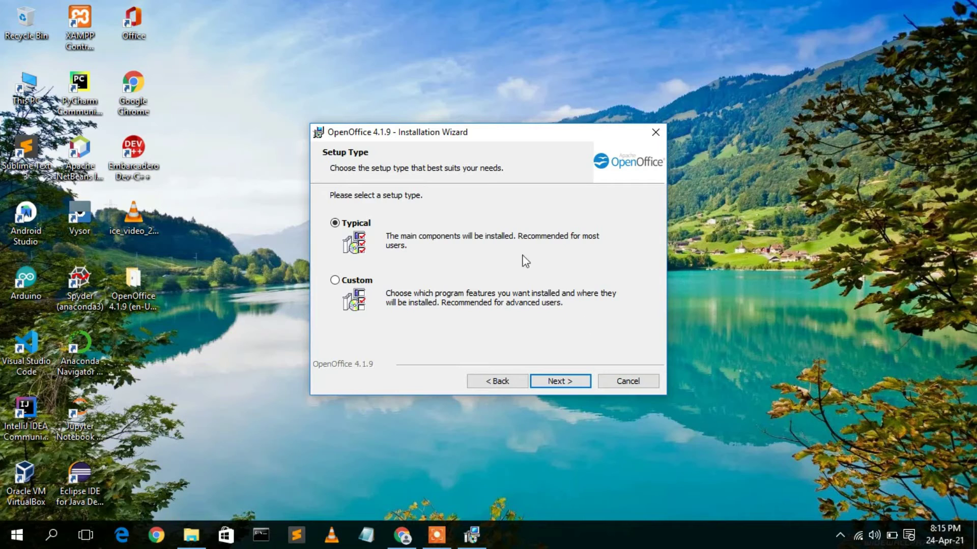
left_click(574, 380)
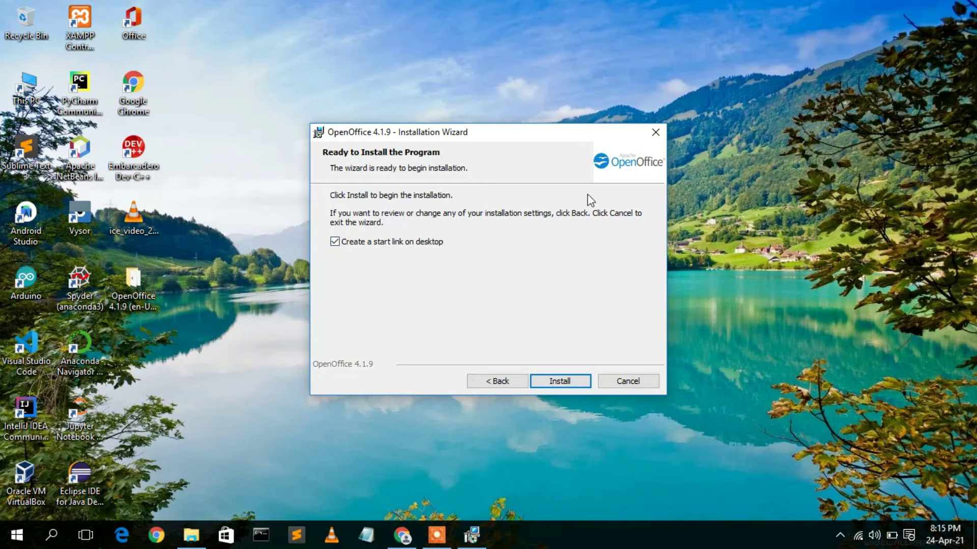
left_click(578, 383)
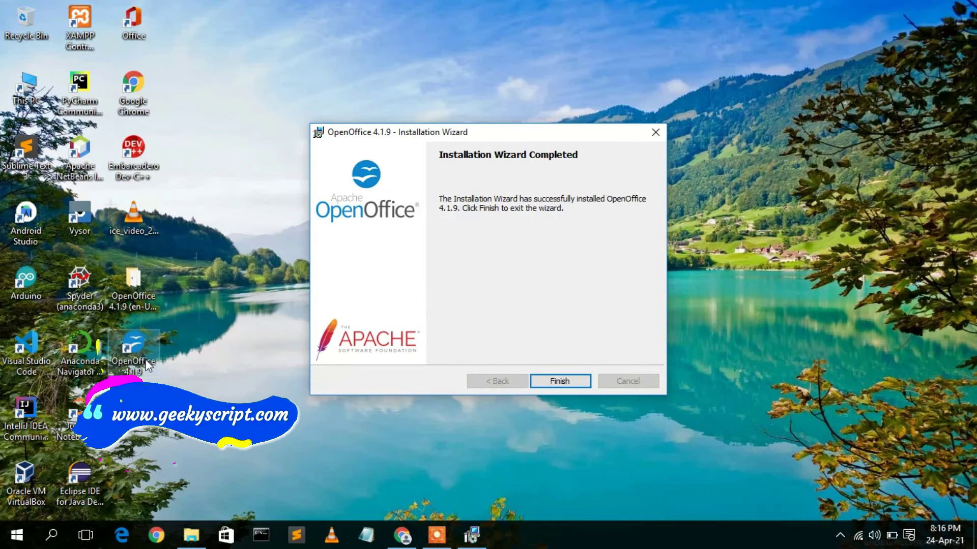
- Close the installation wizard, reposition the desktop shortcut, and launch OpenOffice 4.1.9
left_click(560, 381)
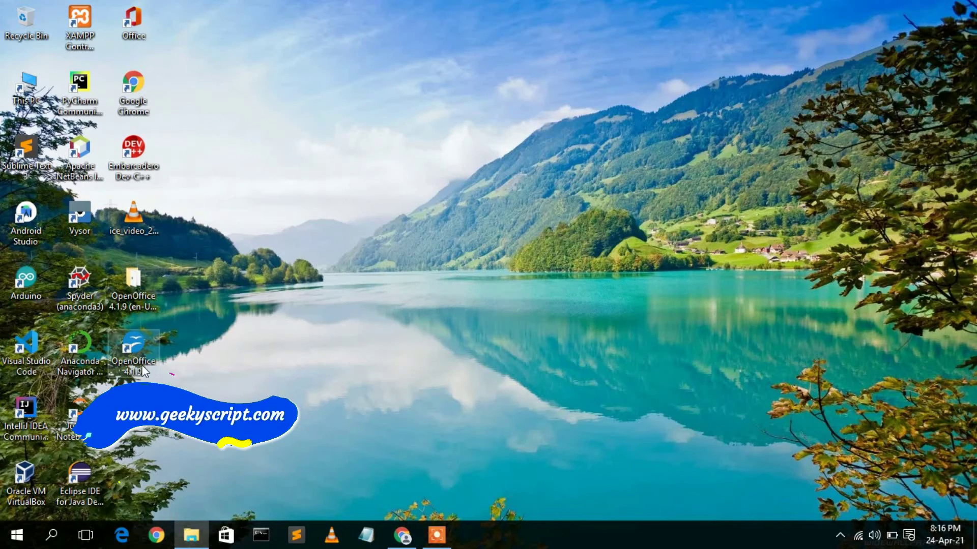
left_click_drag(135, 359, 344, 71)
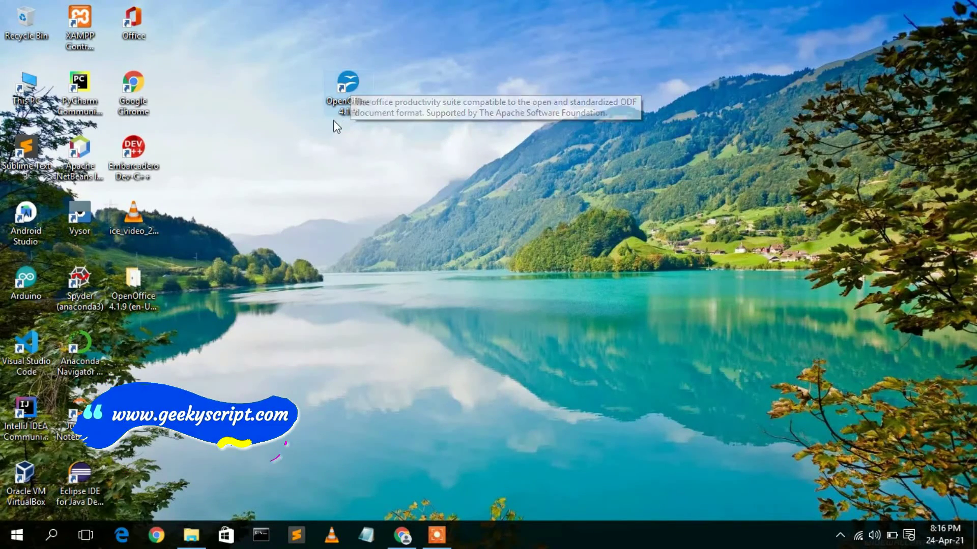
double_click(346, 87)
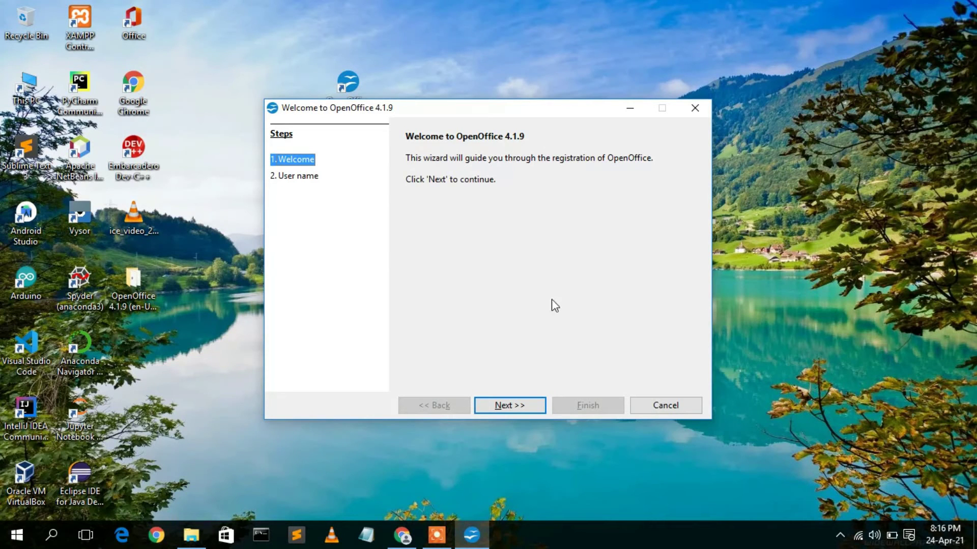
- Enter the user's first and last name in the first-run wizard and finish registration
left_click(516, 405)
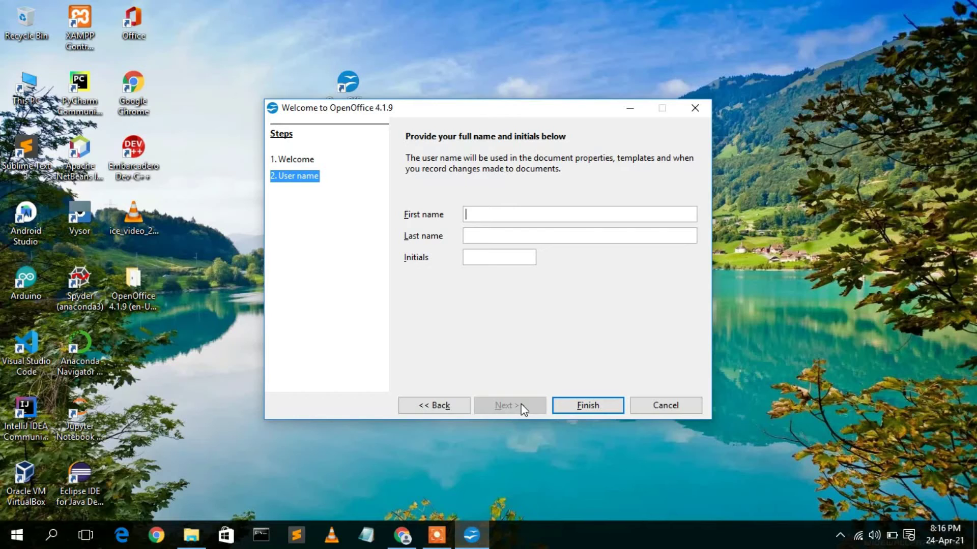
type("geeky")
key("Tab")
type("script")
key("BackSpace")
type("t")
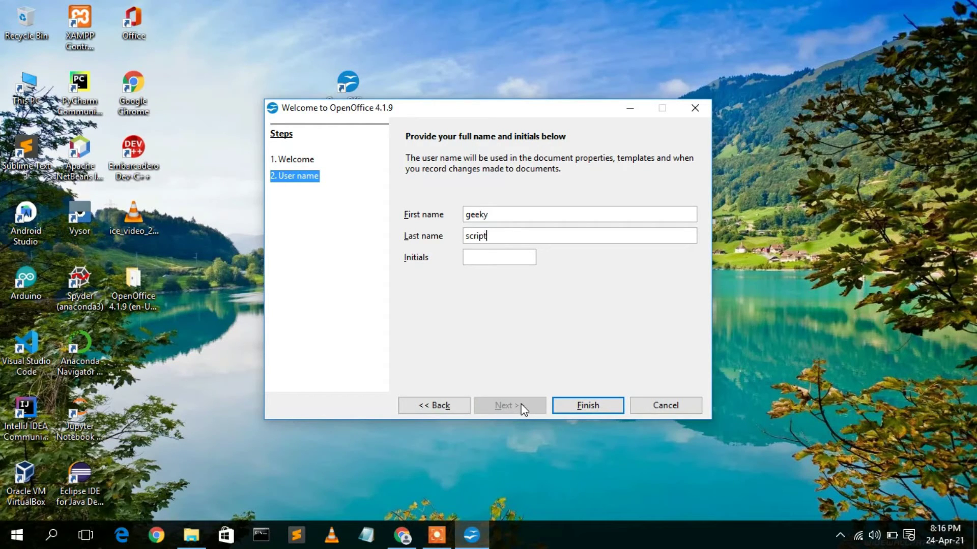
left_click(611, 400)
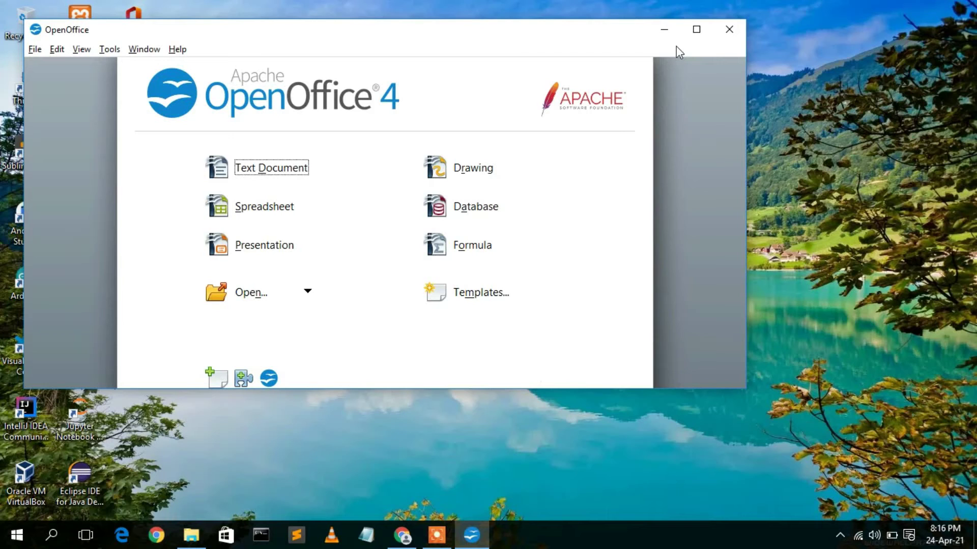
- Create a new Impress presentation via the Presentation Wizard, keeping default design and transition settings
left_click(696, 29)
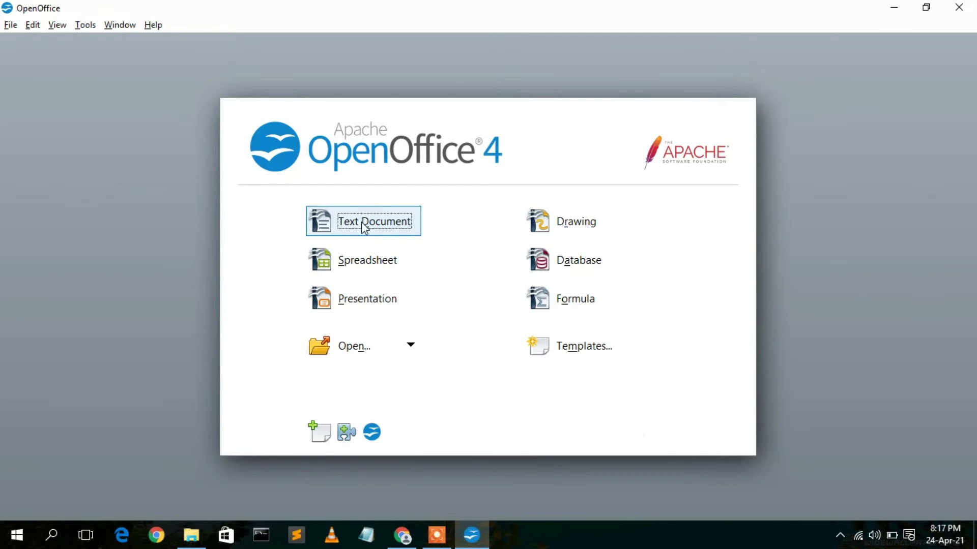
left_click(356, 296)
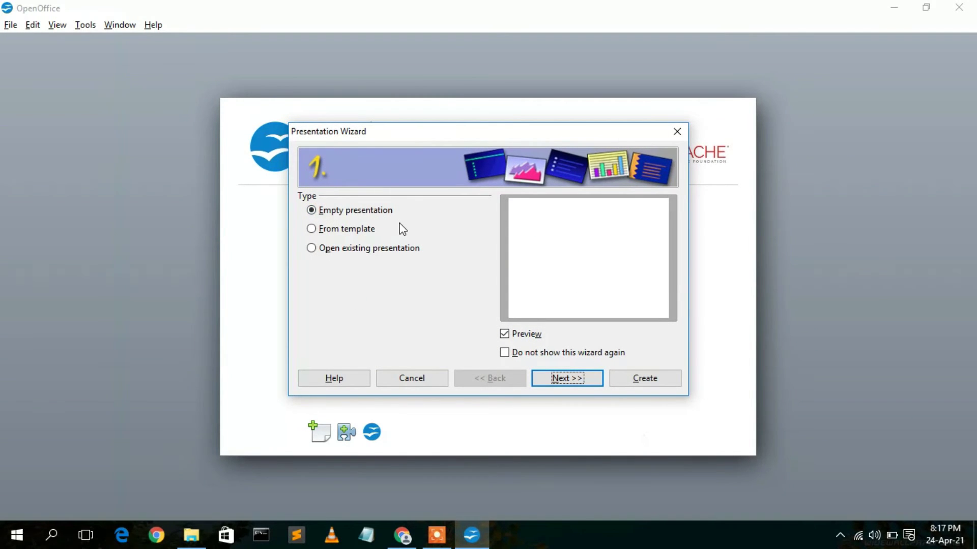
left_click(575, 379)
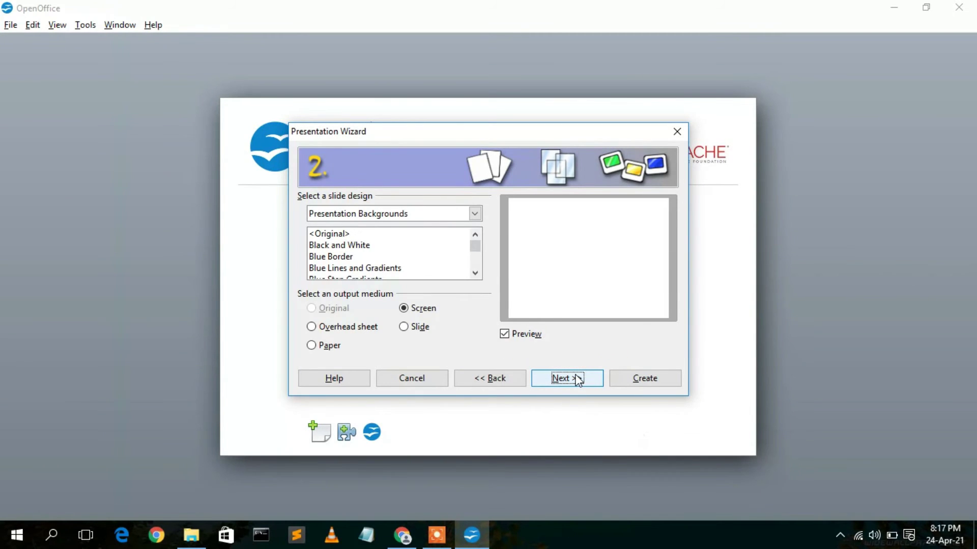
left_click(577, 379)
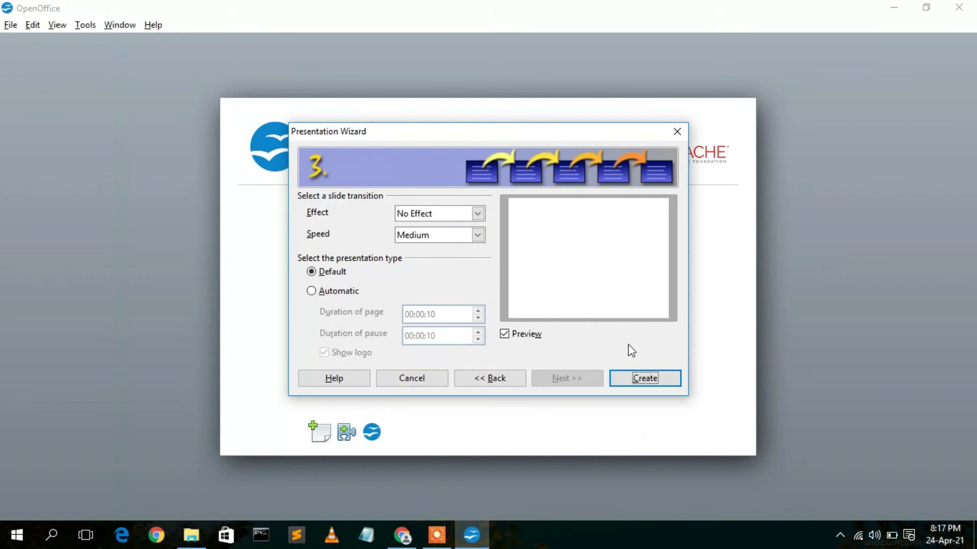
left_click(650, 379)
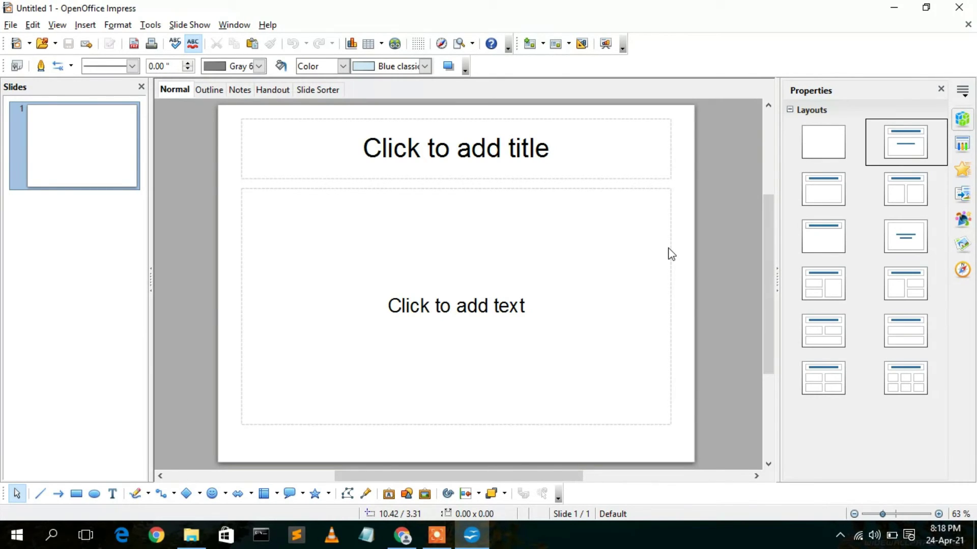
left_click(457, 163)
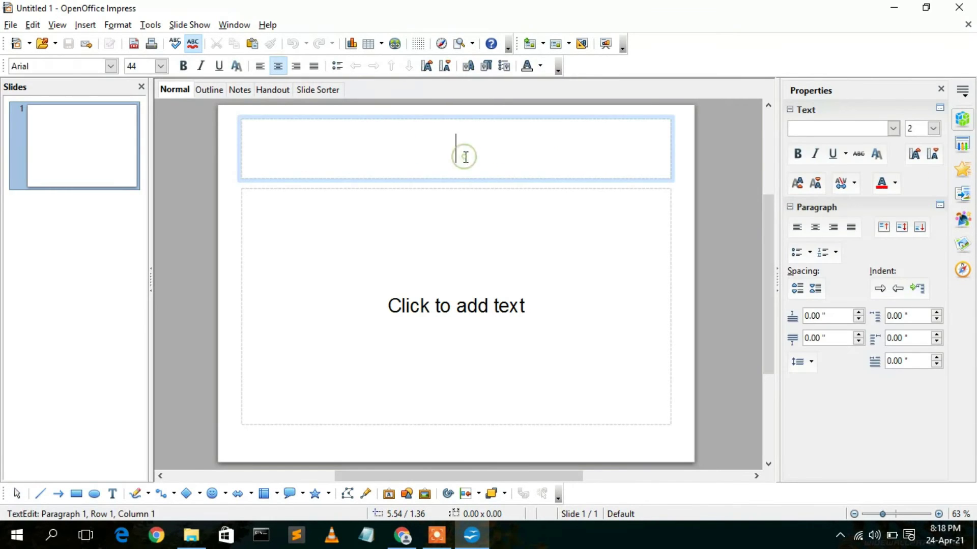
- Title the slide 'Introduction to Open Office', correcting the 'Intoduction' typo from spelling suggestions
type("Intoduction to Open Office")
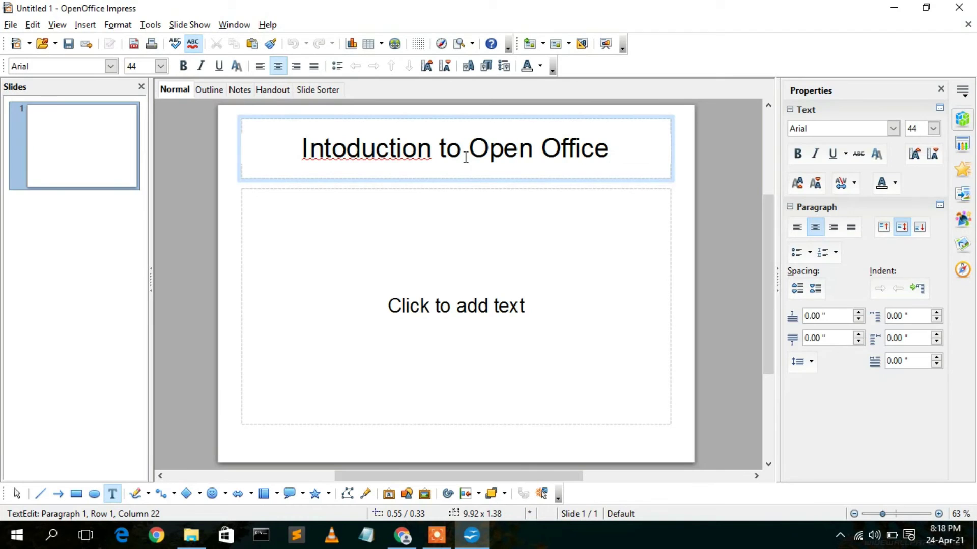
right_click(403, 145)
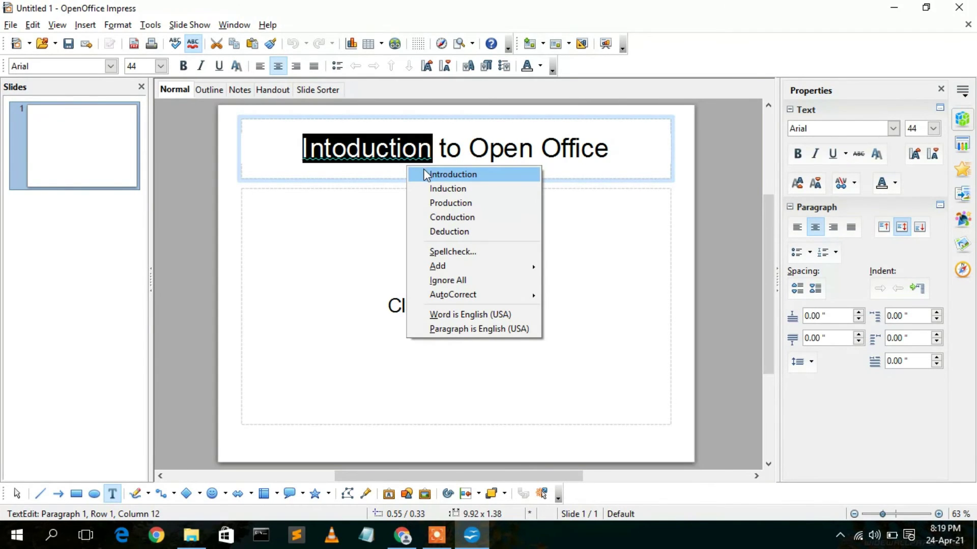
left_click(428, 175)
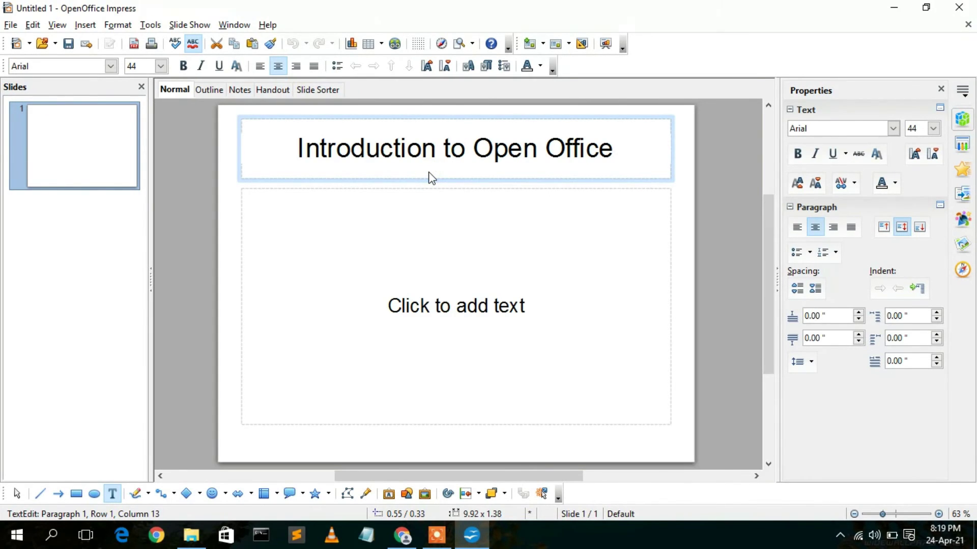
- Type 'presented by Geeky Script' into the slide's body text box
left_click(456, 304)
type("p")
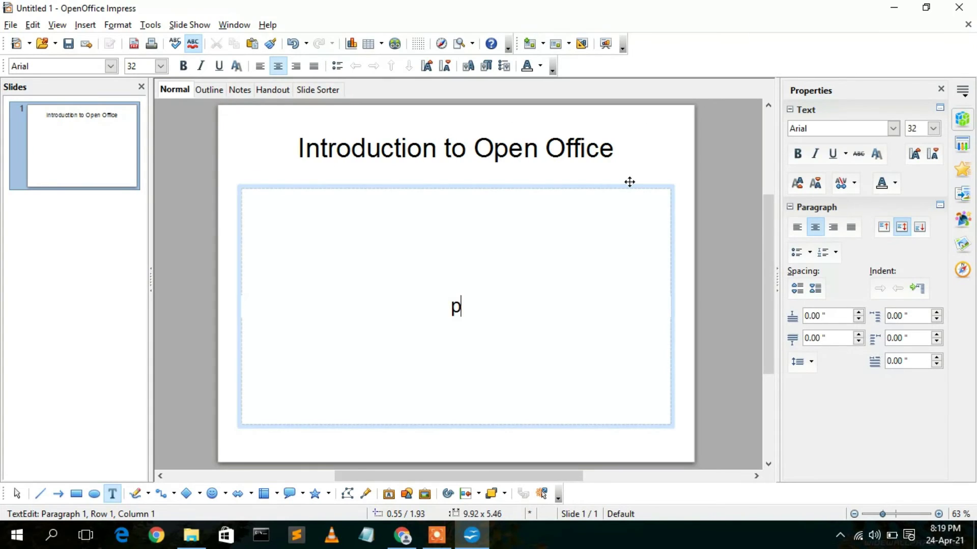
type("resen")
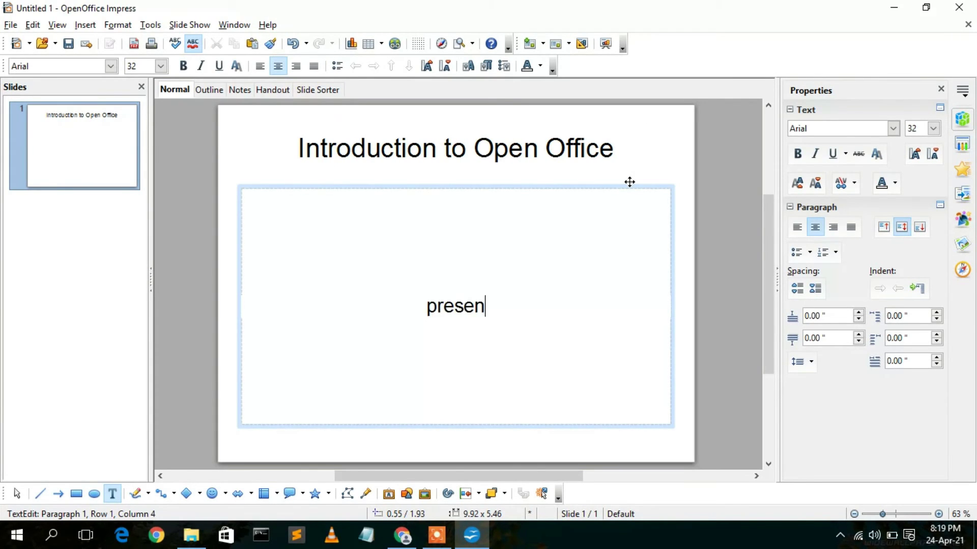
type("ted by Gee")
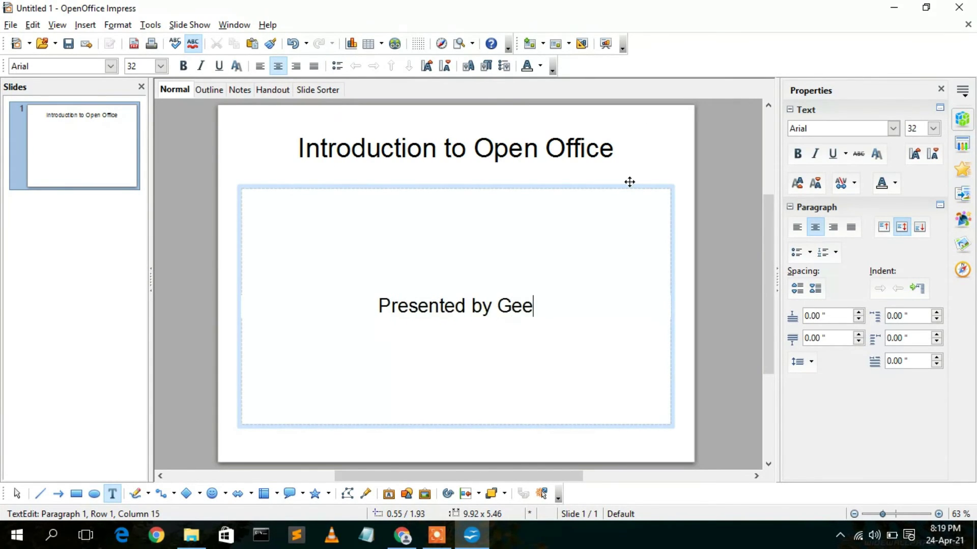
type("ky Script")
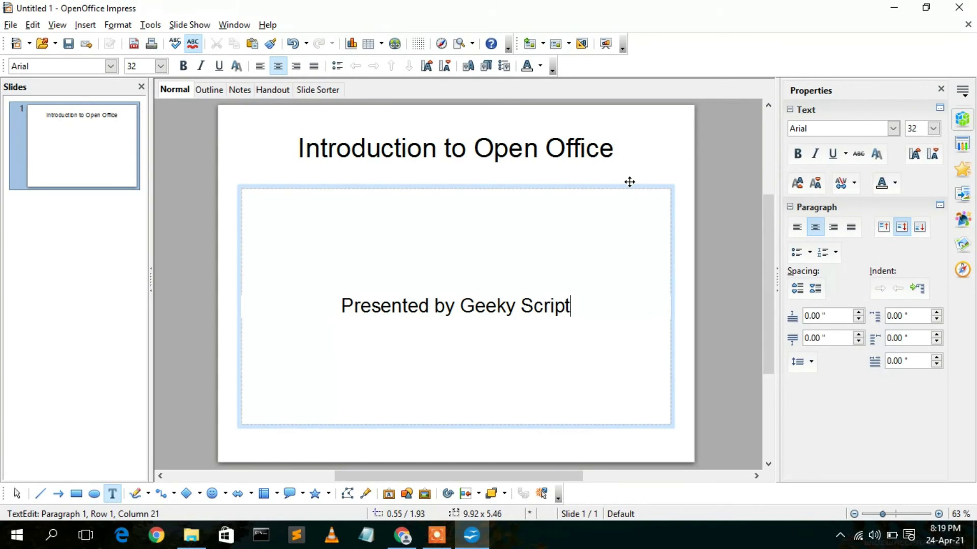
left_click(630, 179)
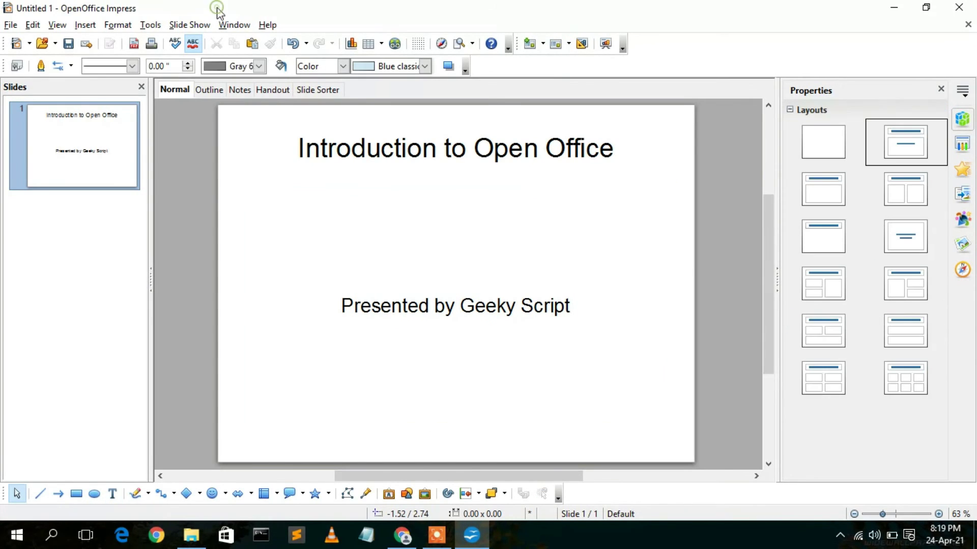
left_click(196, 25)
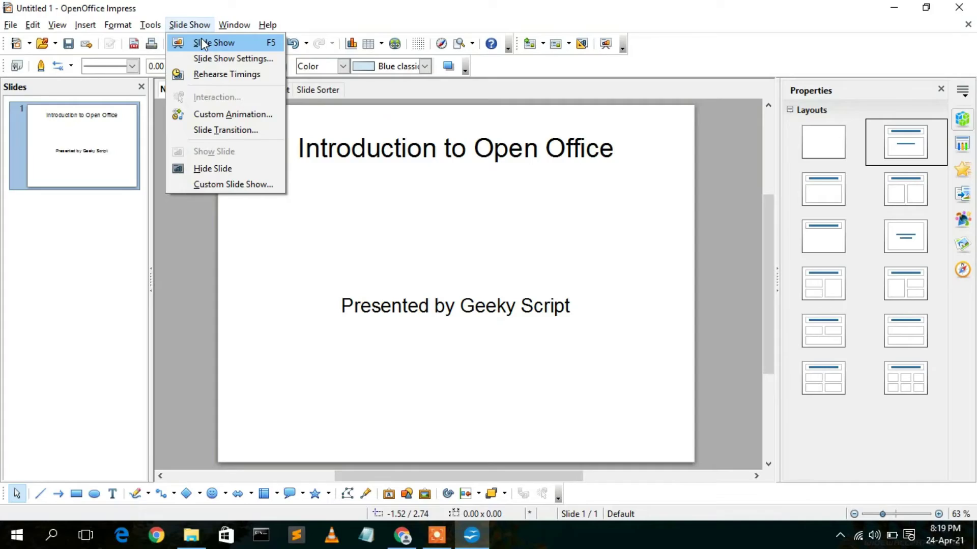
left_click(202, 39)
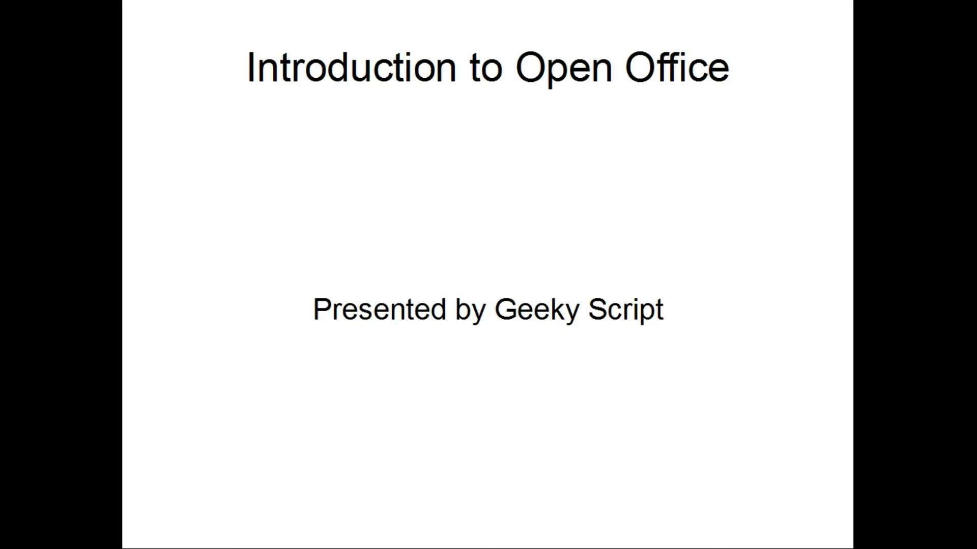
key("Escape")
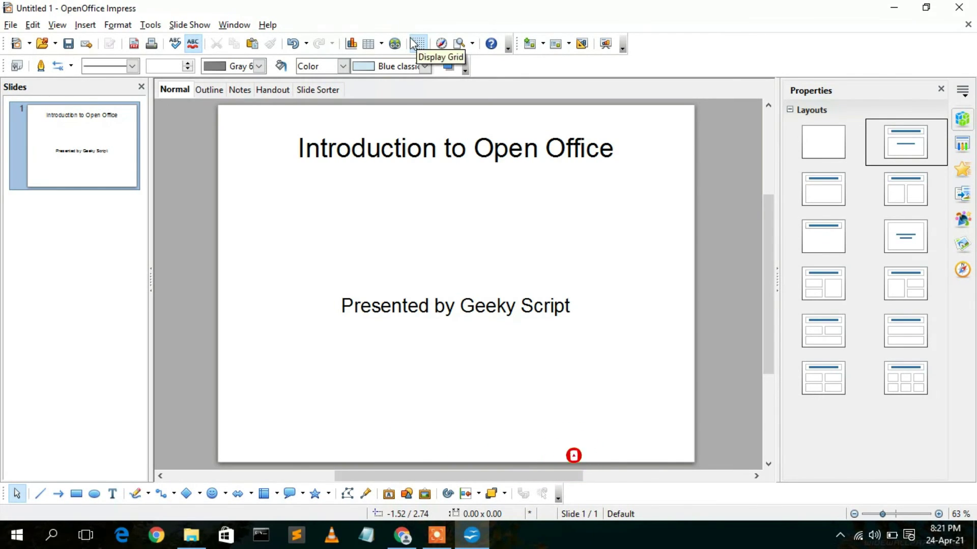
left_click(402, 534)
left_click(11, 4)
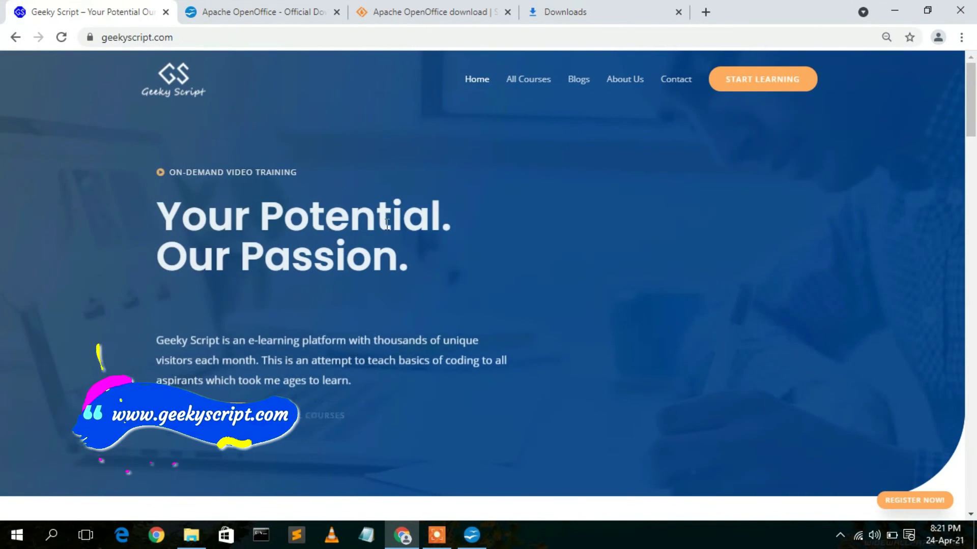
scroll(617, 294, "down", 10)
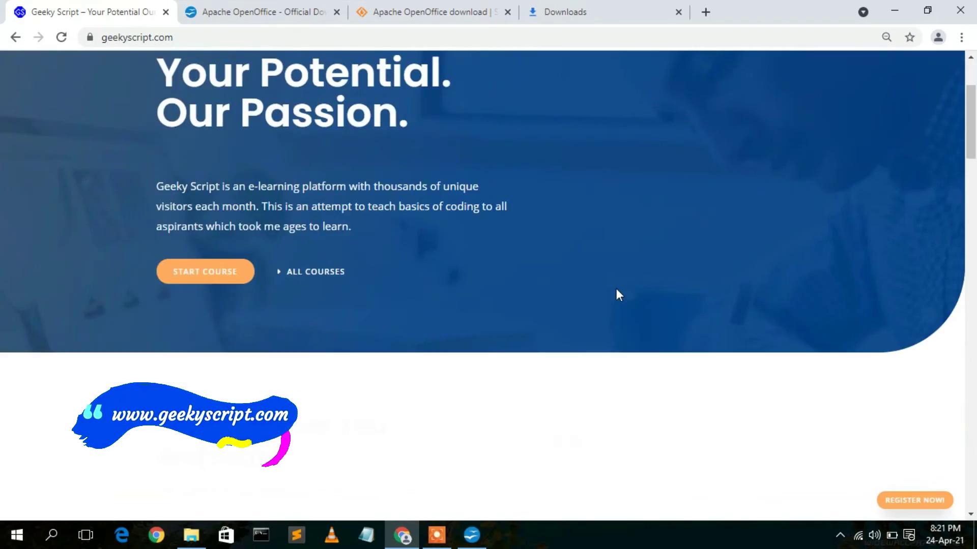
scroll(618, 299, "down", 10)
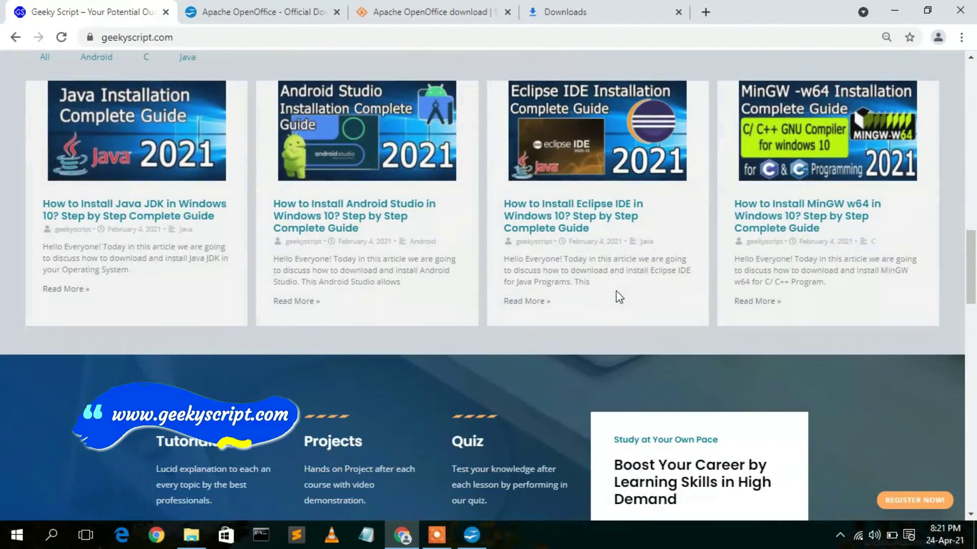
scroll(616, 298, "down", 3)
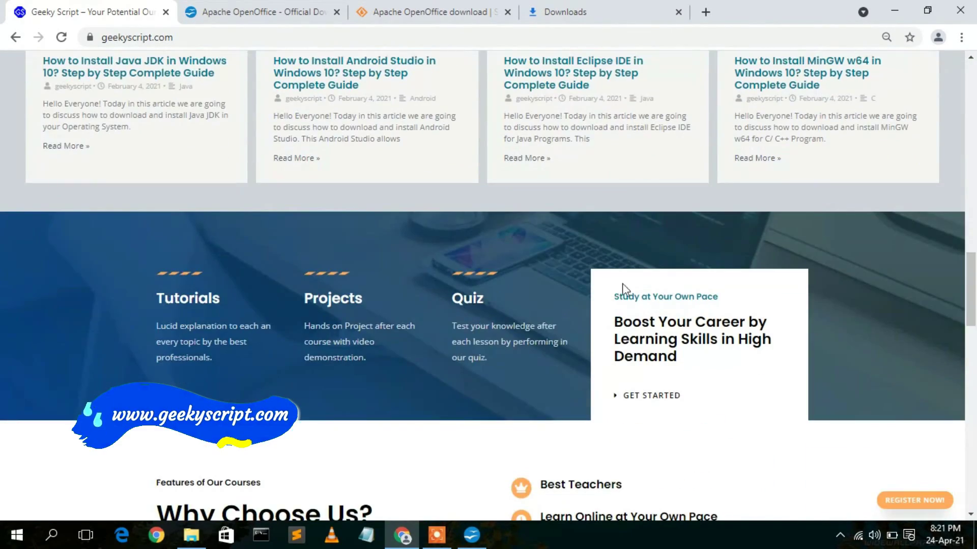
left_click(890, 9)
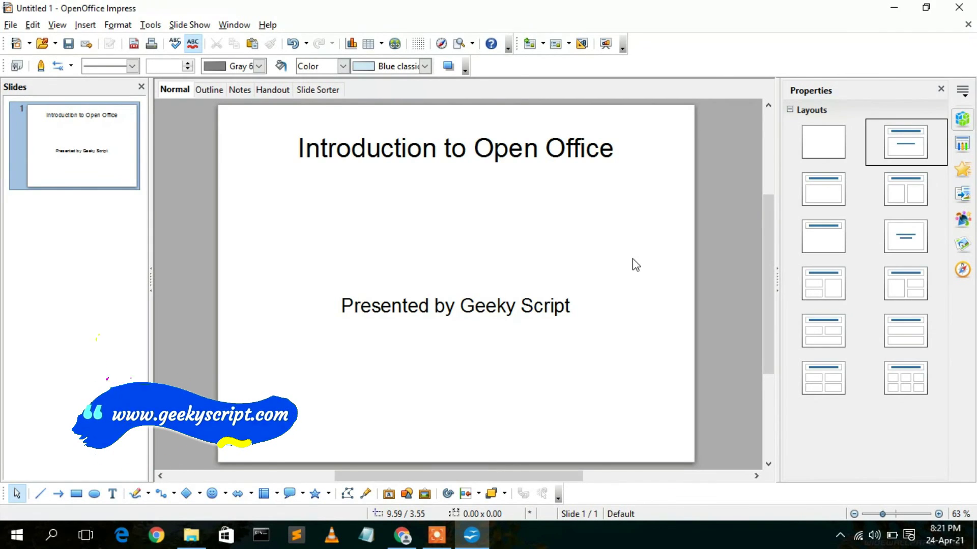